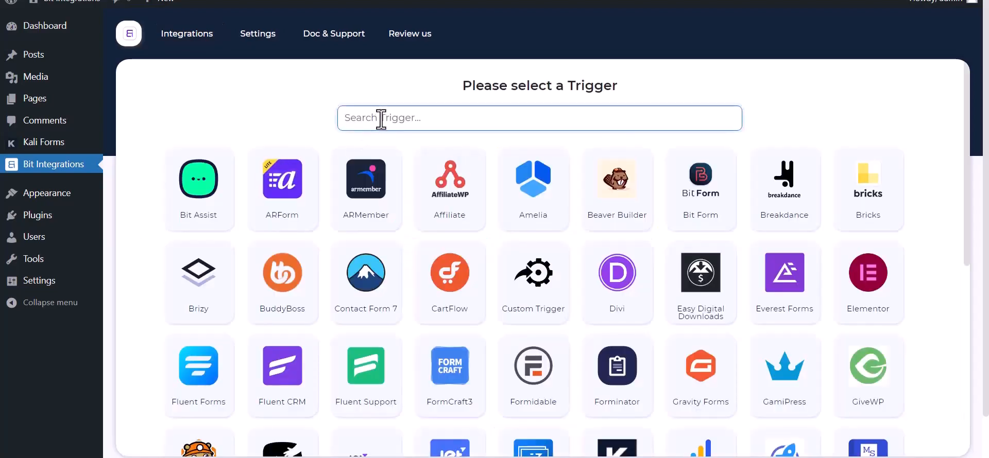
Choose Kali Forms as the trigger, copy its webhook URL, and start fetching webhook data
type("ka")
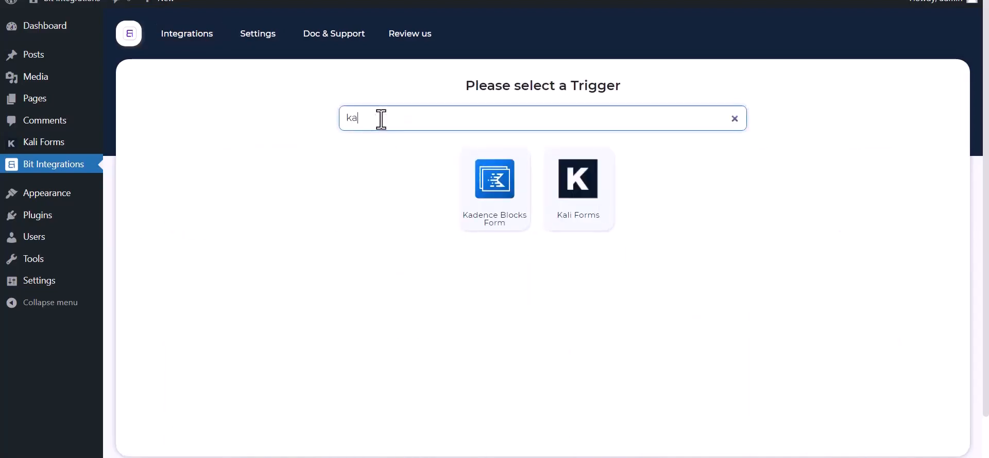
left_click(585, 212)
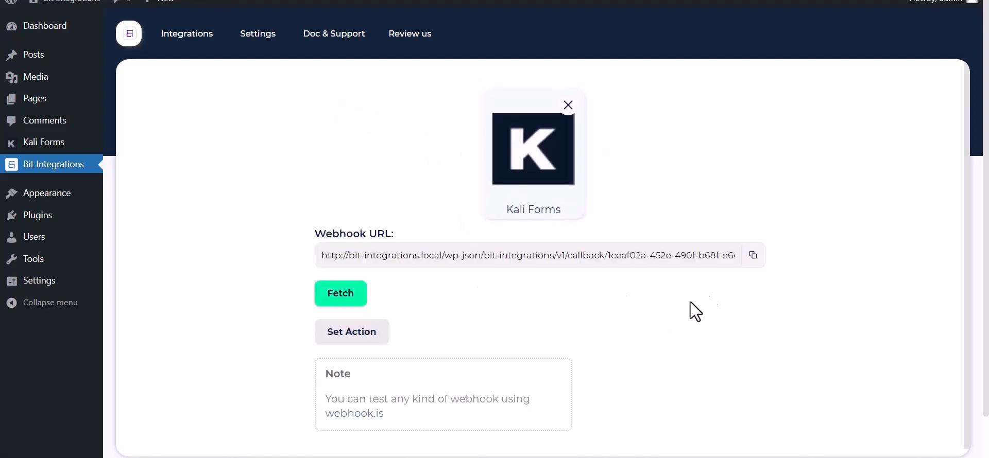
left_click(752, 256)
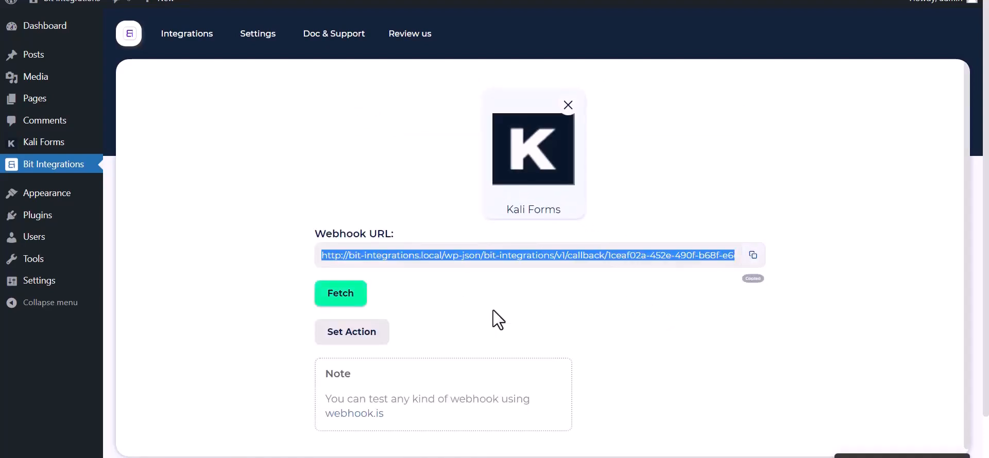
left_click(332, 298)
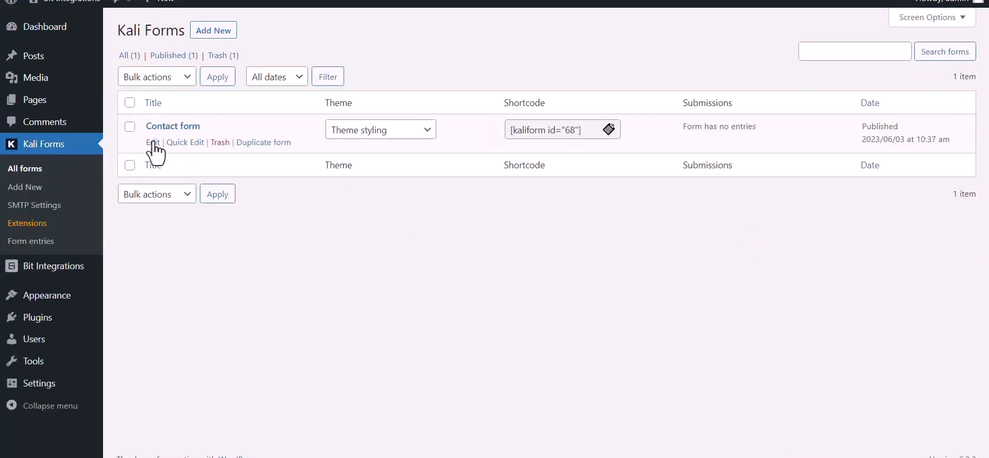
In the Contact form's Web Hooks settings, create a 'Bit Integration' webhook with the copied payload URL
left_click(153, 143)
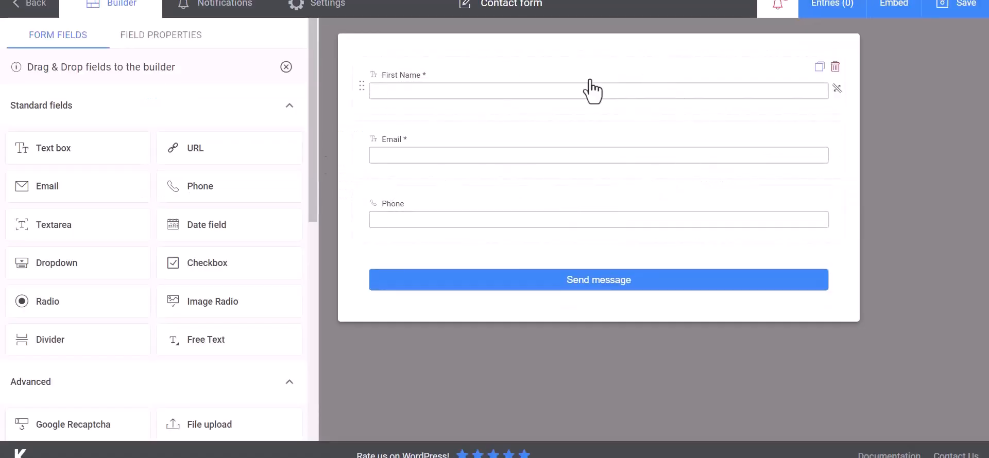
left_click(336, 11)
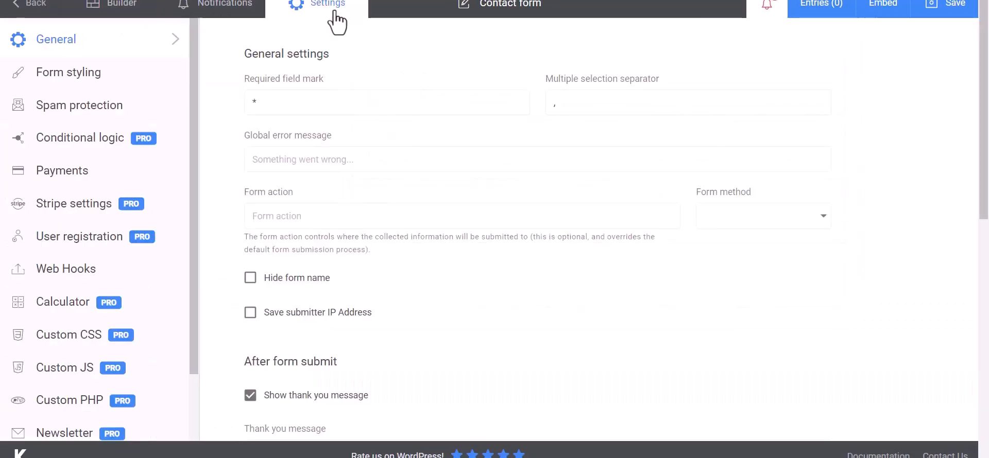
left_click(45, 273)
left_click(311, 104)
type("Bit Integrat")
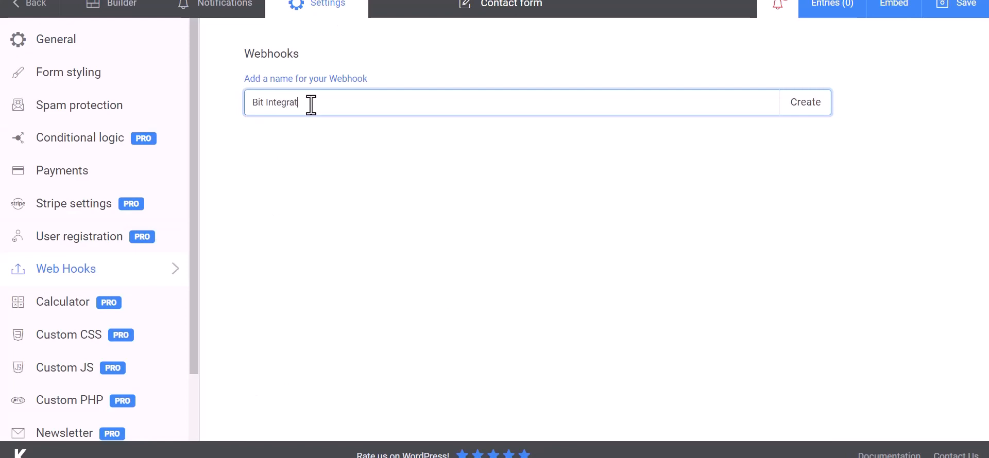
type("ions")
left_click(807, 111)
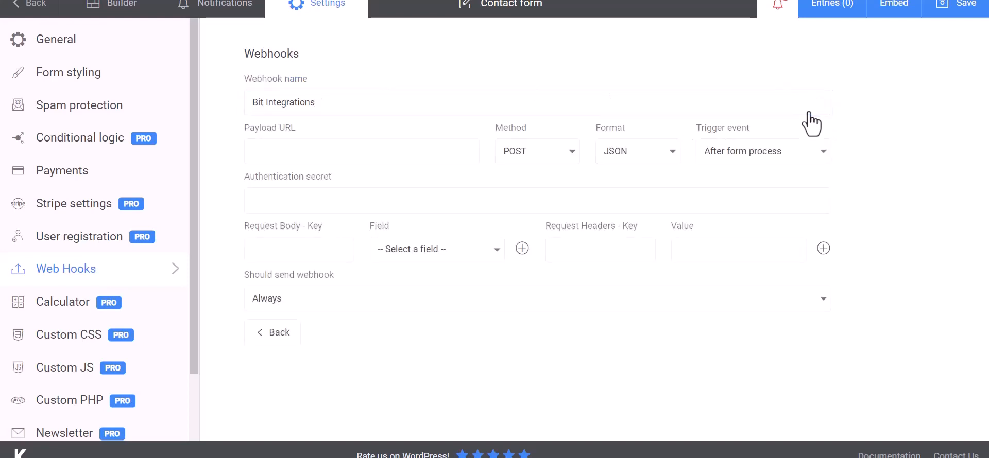
left_click(311, 151)
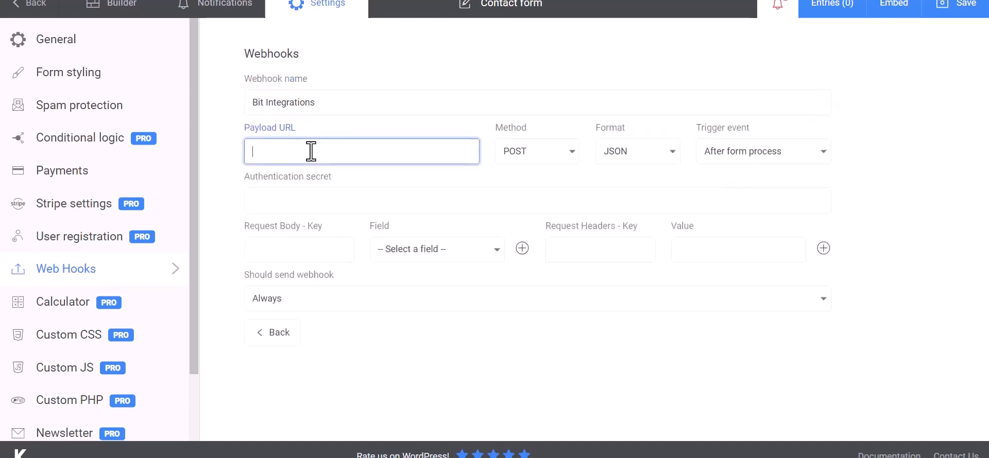
key("ctrl+v")
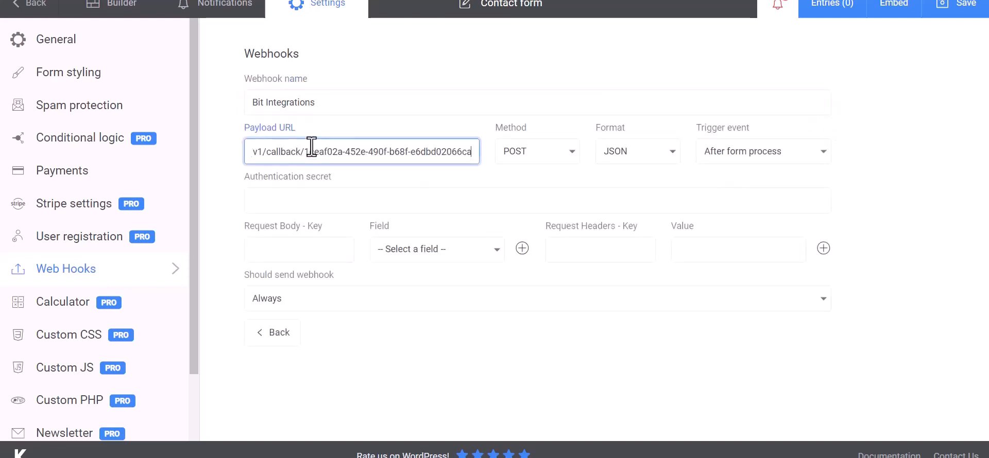
Add request body keys mapped to the First Name, Email and Phone form fields
left_click(311, 251)
left_click(388, 258)
left_click(413, 273)
left_click(329, 253)
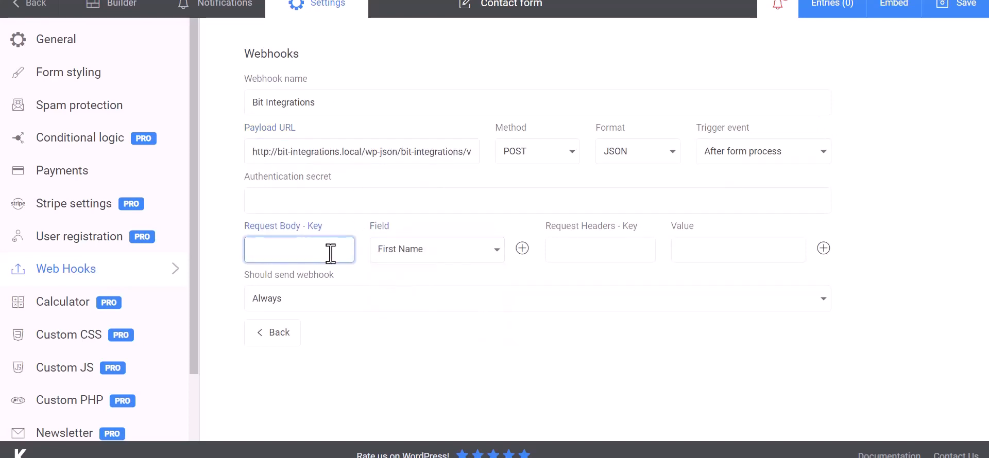
left_click(522, 249)
left_click(428, 282)
left_click(394, 329)
left_click(330, 284)
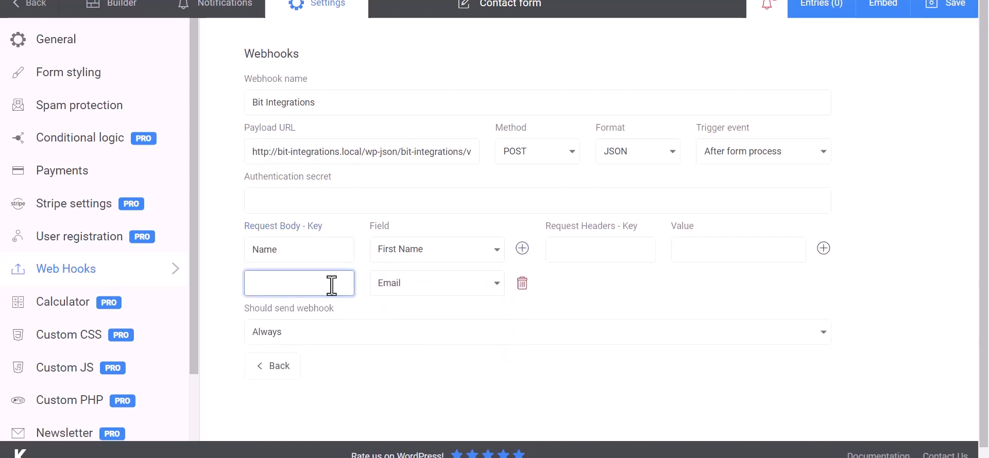
left_click(522, 248)
left_click(435, 318)
left_click(410, 388)
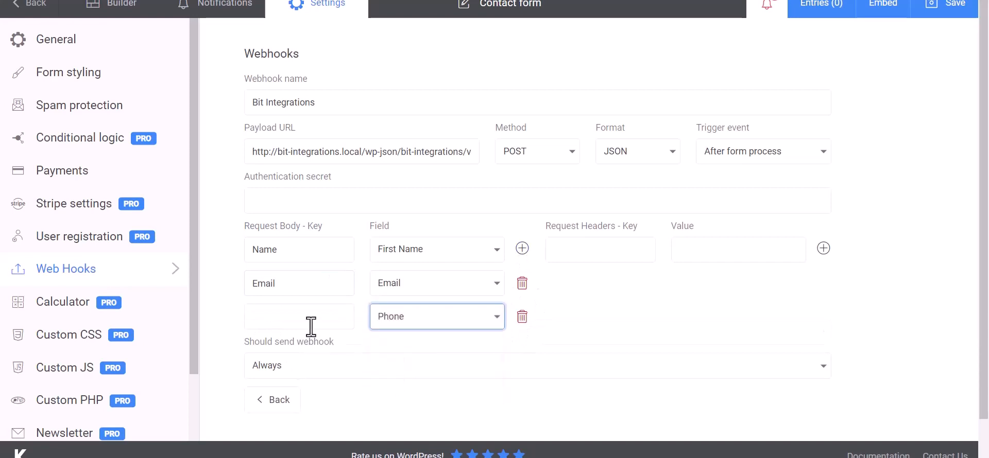
left_click(311, 327)
type("Phone")
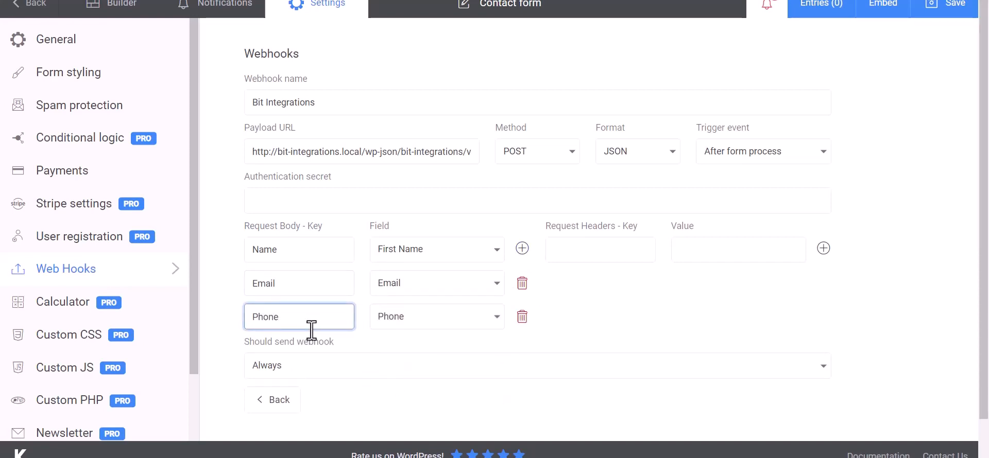
left_click(659, 295)
scroll(622, 293, "down", 1)
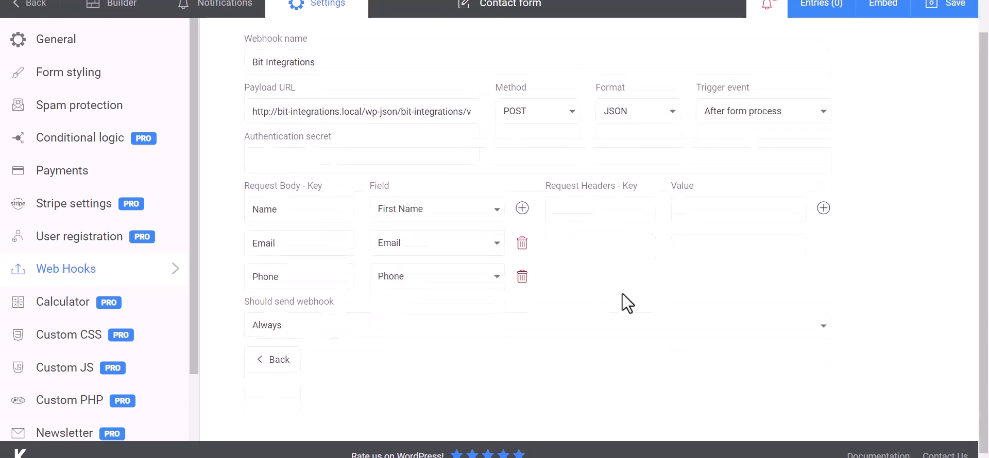
Save the Kali Forms webhook, review the fetched Name and Email sample data, and proceed to Set Action
left_click(949, 8)
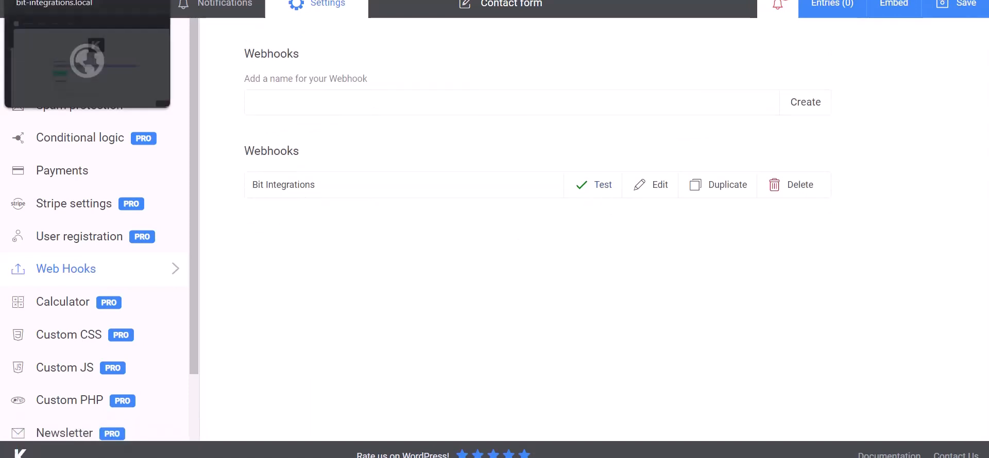
left_click(77, 1)
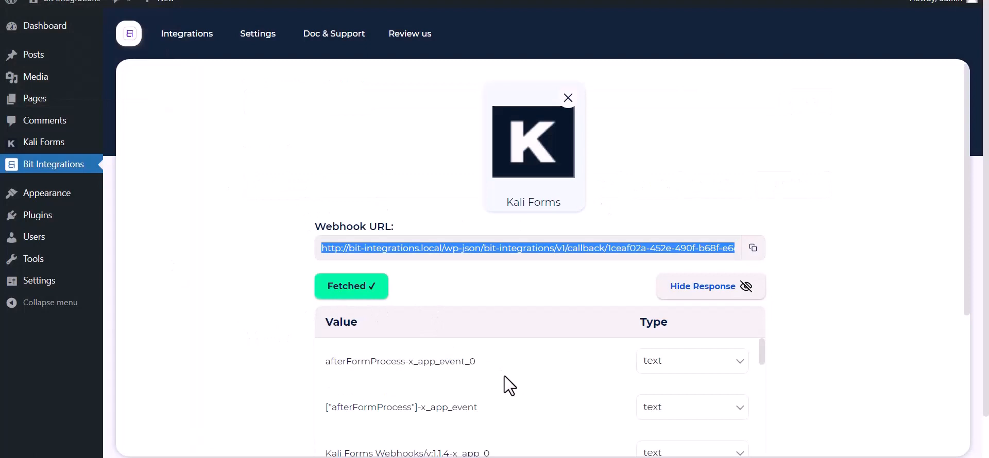
scroll(505, 376, "down", 15)
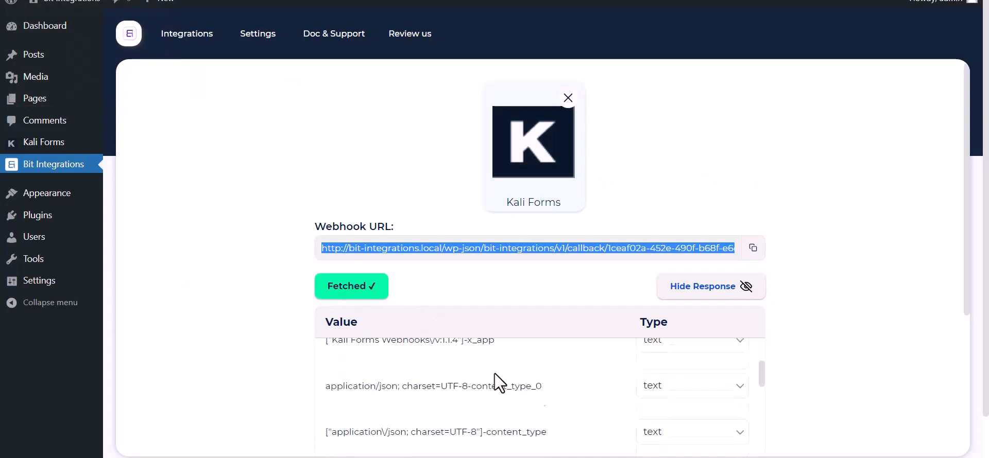
scroll(433, 416, "down", 3)
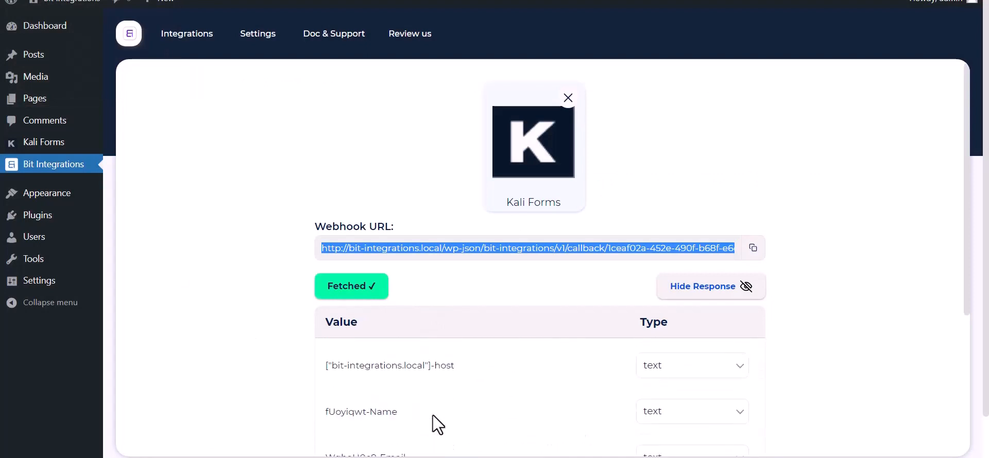
scroll(238, 368, "down", 5)
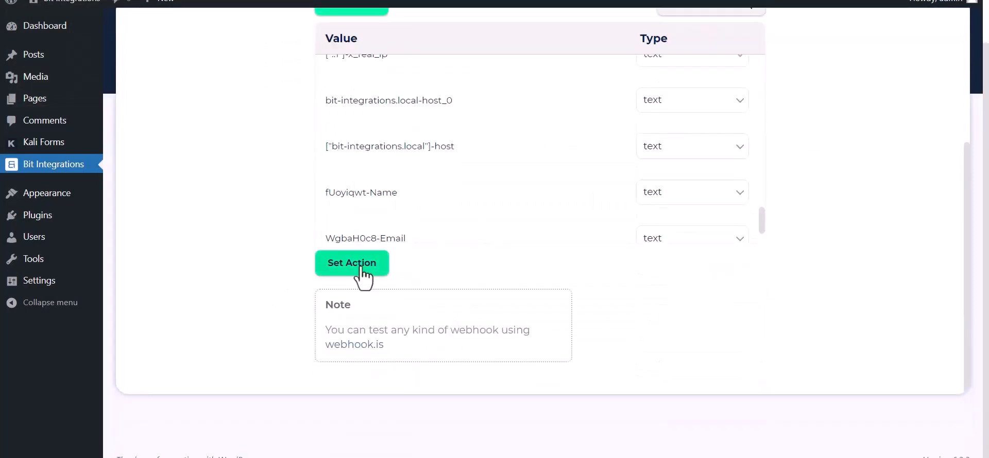
left_click(360, 268)
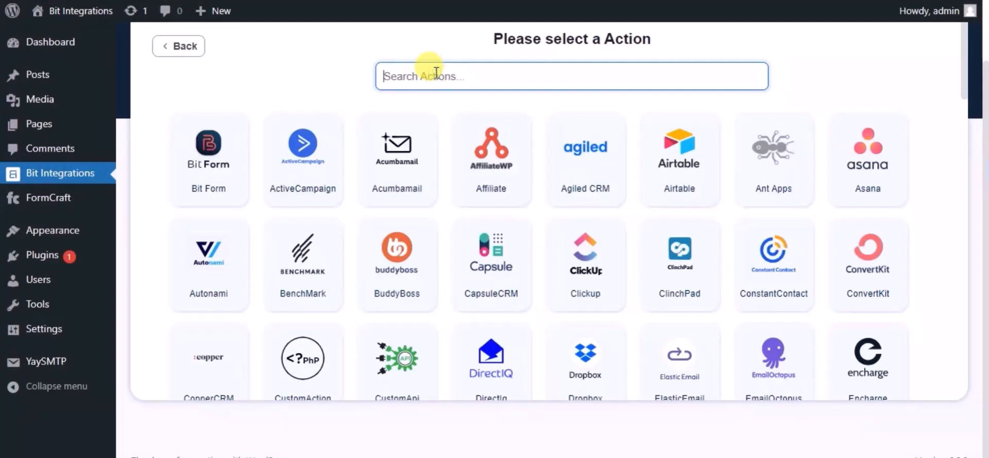
Pick SendGrid as the action, name the integration 'Bit Integrations', and open SendGrid's API Keys page
type("send")
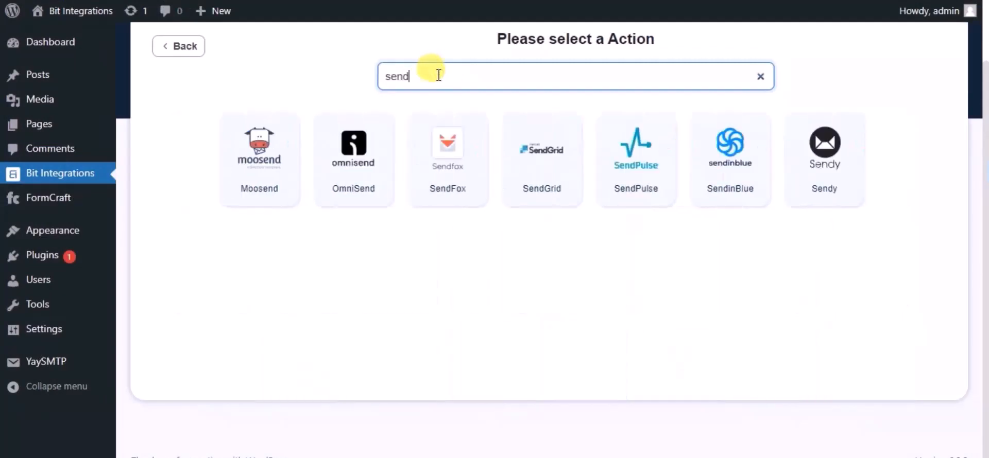
left_click(523, 139)
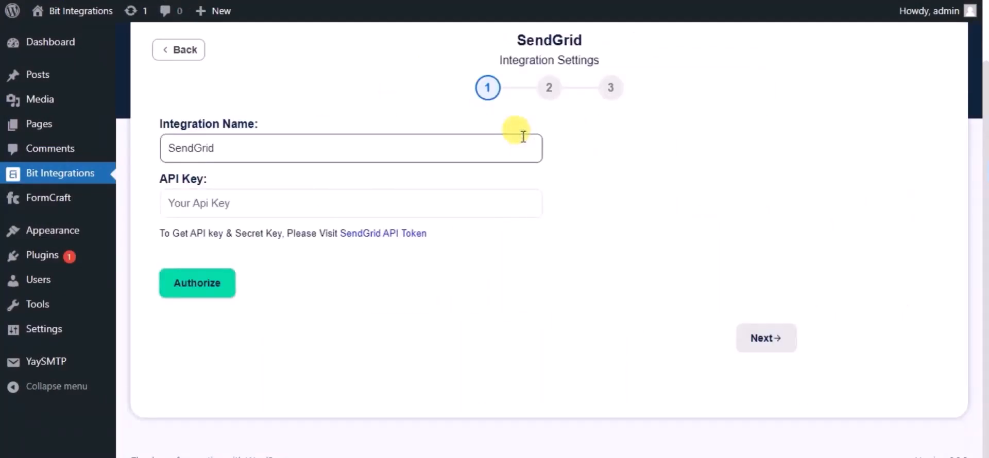
triple_click(330, 145)
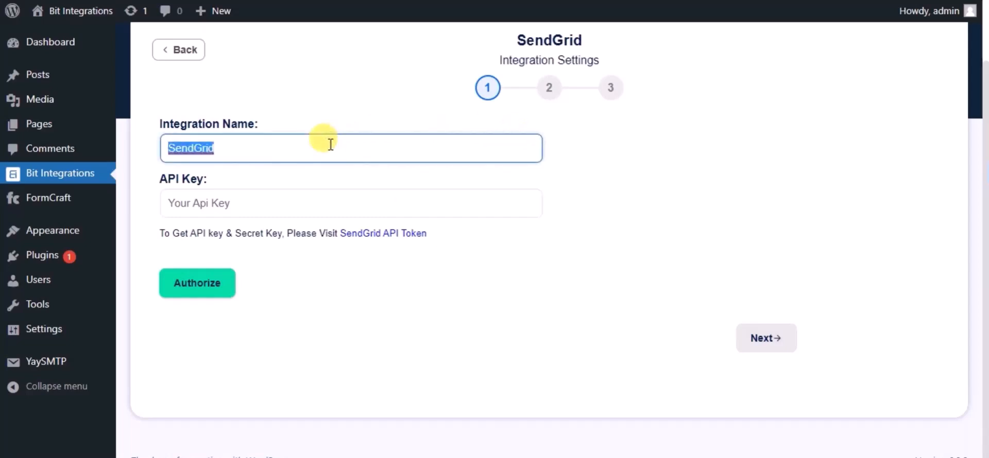
type("Bit In")
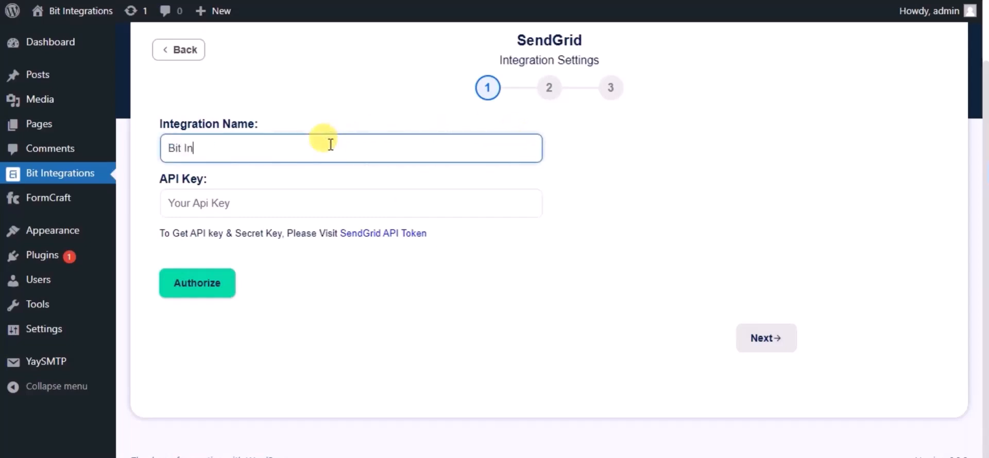
type("tegrations")
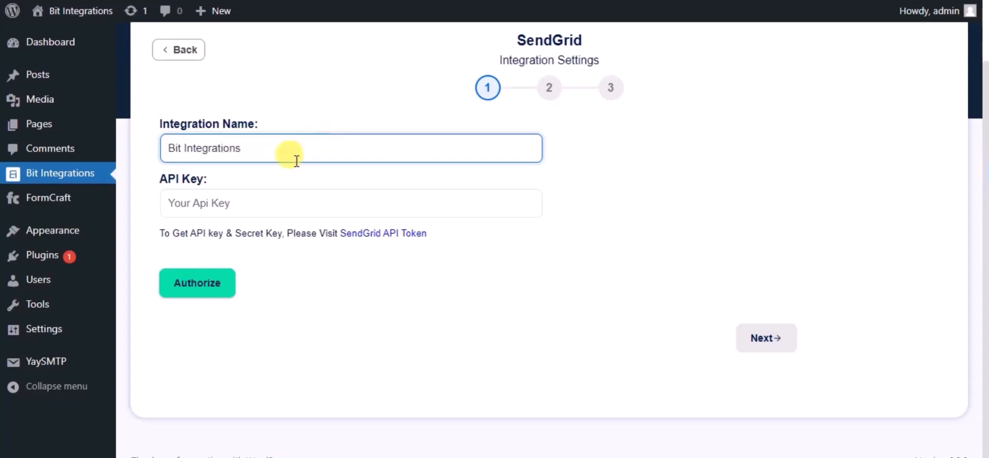
left_click(356, 236)
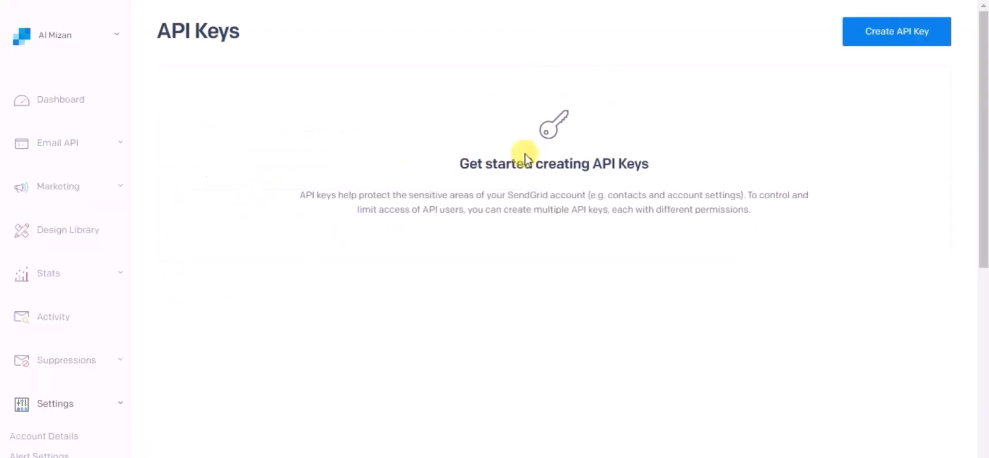
Create a SendGrid API key named 'Bit Integrations', copy it, and return to the integration
left_click(916, 34)
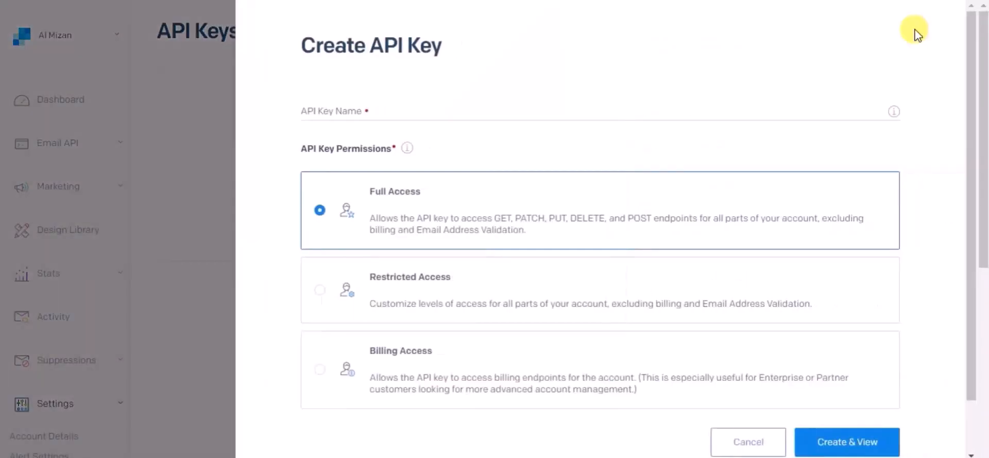
left_click(342, 109)
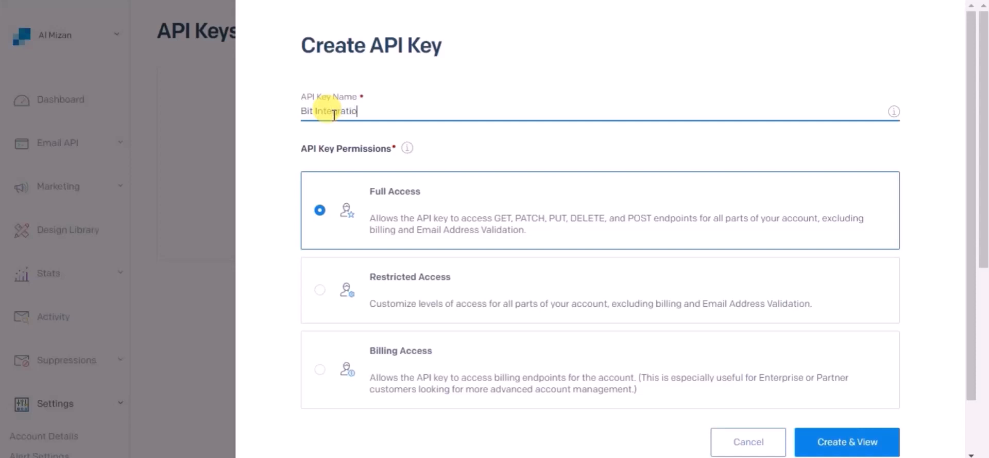
type("Bit Integrations")
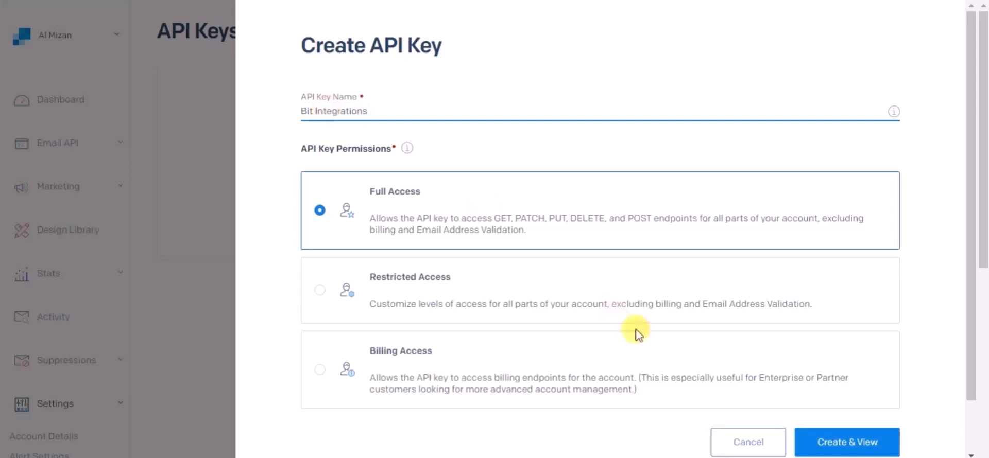
left_click(827, 441)
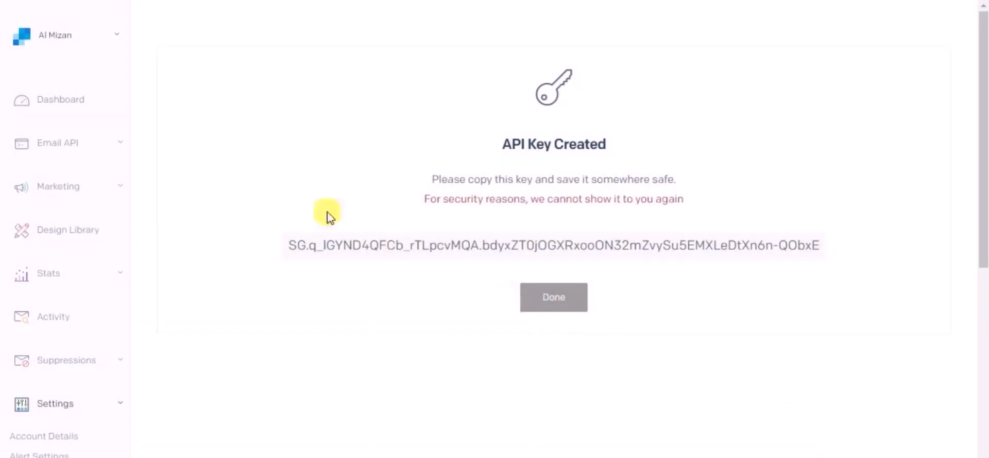
left_click(291, 250)
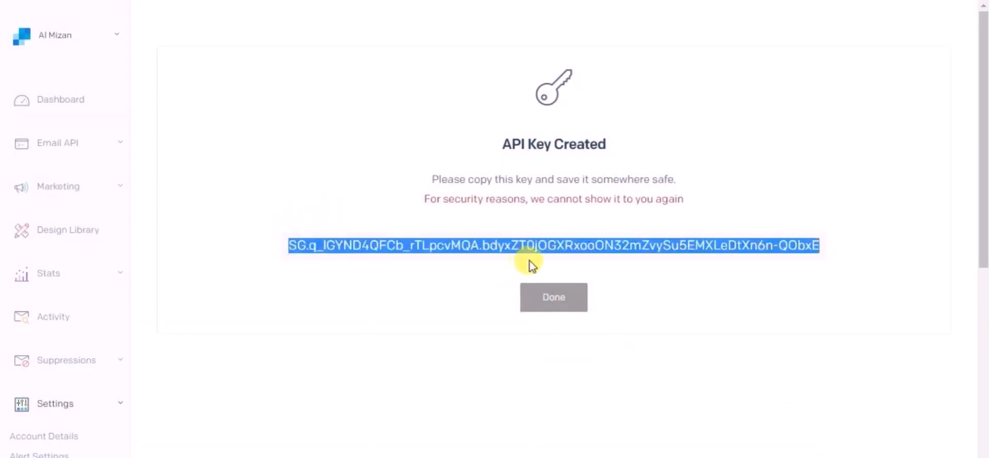
left_click(826, 257)
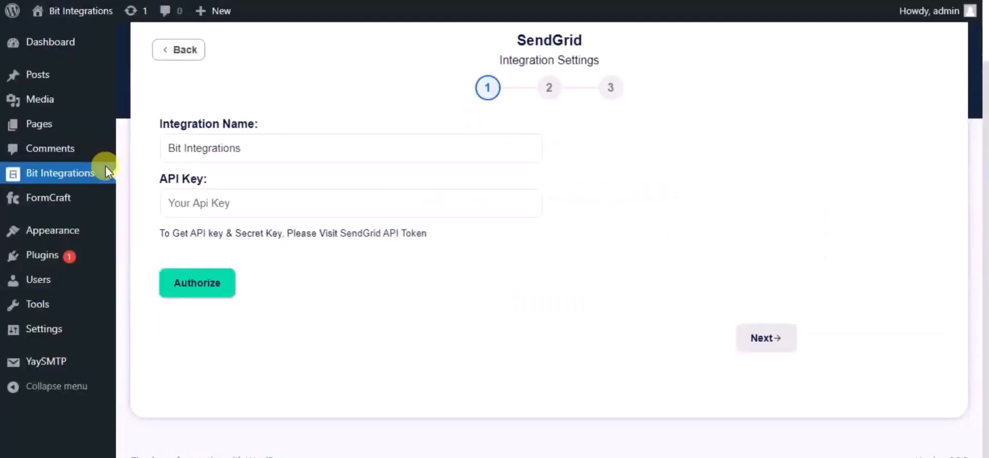
left_click(184, 203)
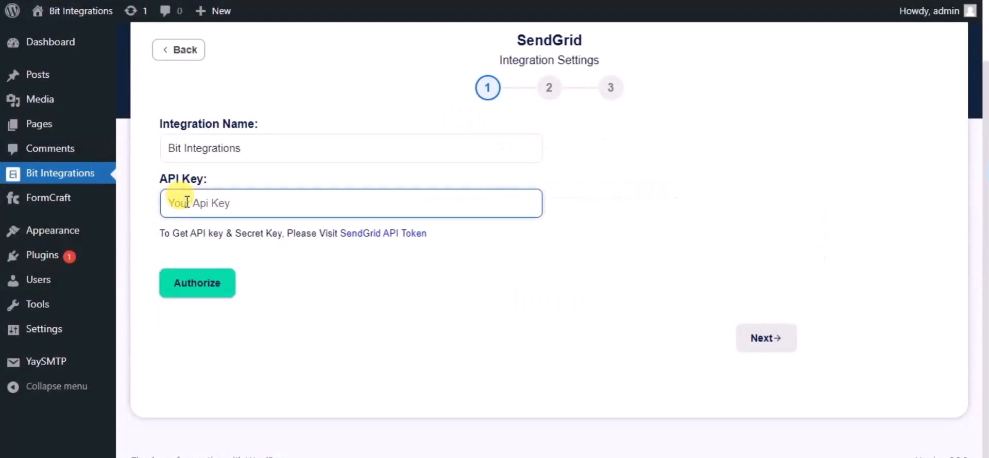
Paste the copied API key, authorize the SendGrid connection, and continue to field mapping
key("ctrl+v")
left_click(201, 287)
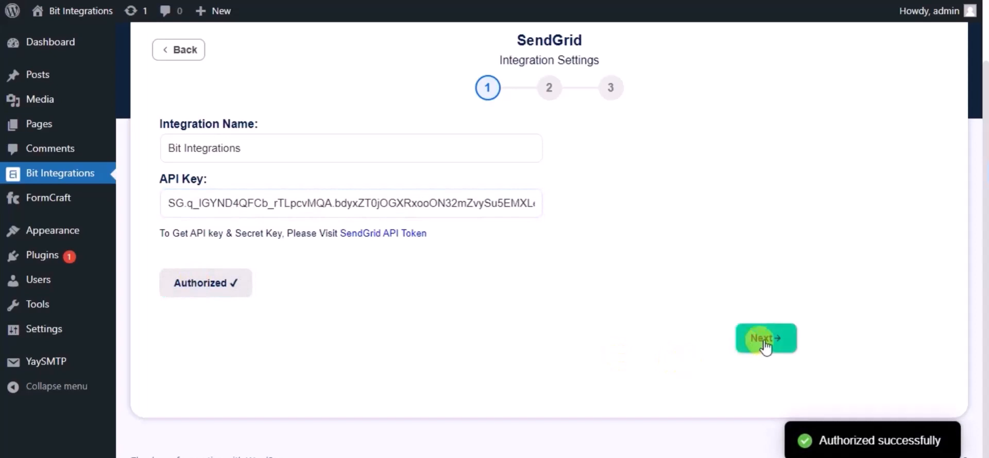
left_click(751, 350)
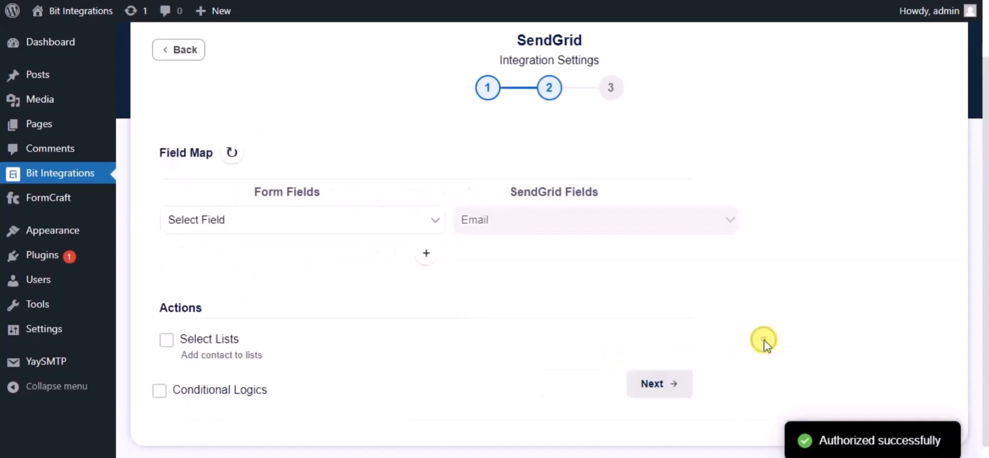
Map Email→Email, Name→First Name and Phone→Phone Number, then advance to the final step
left_click(428, 222)
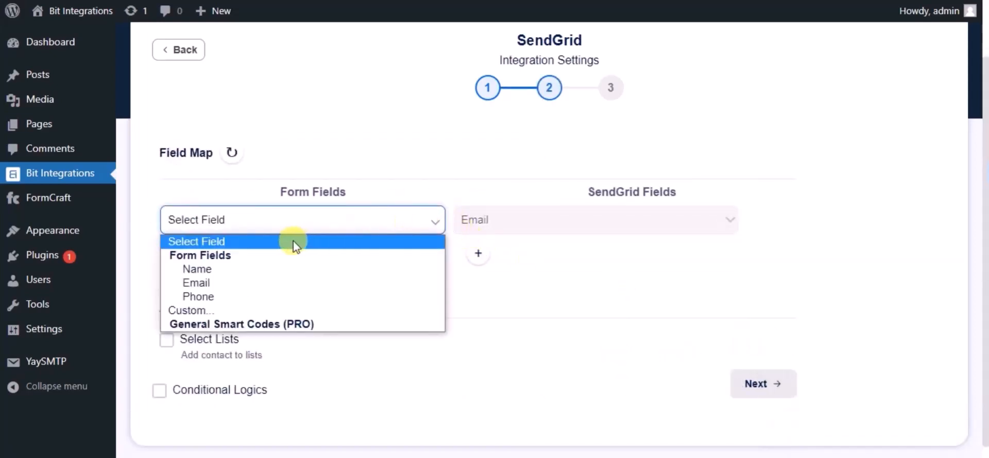
left_click(271, 283)
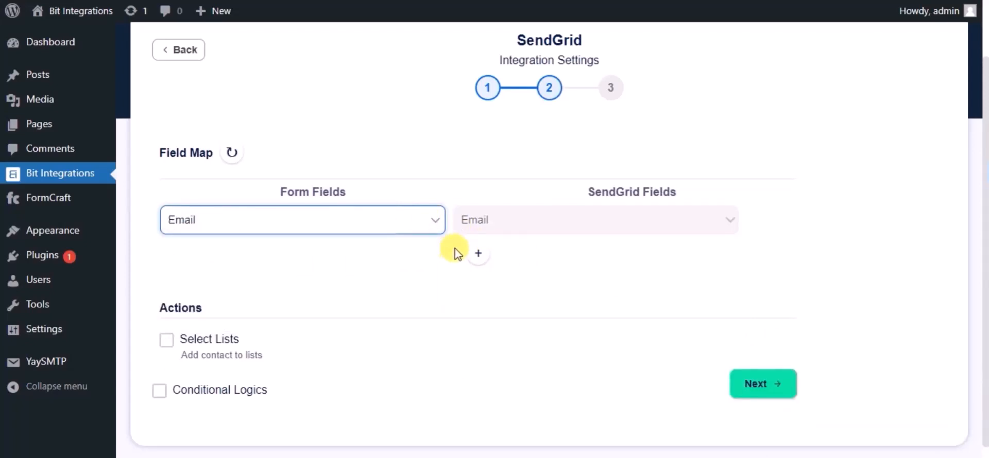
left_click(478, 252)
left_click(477, 257)
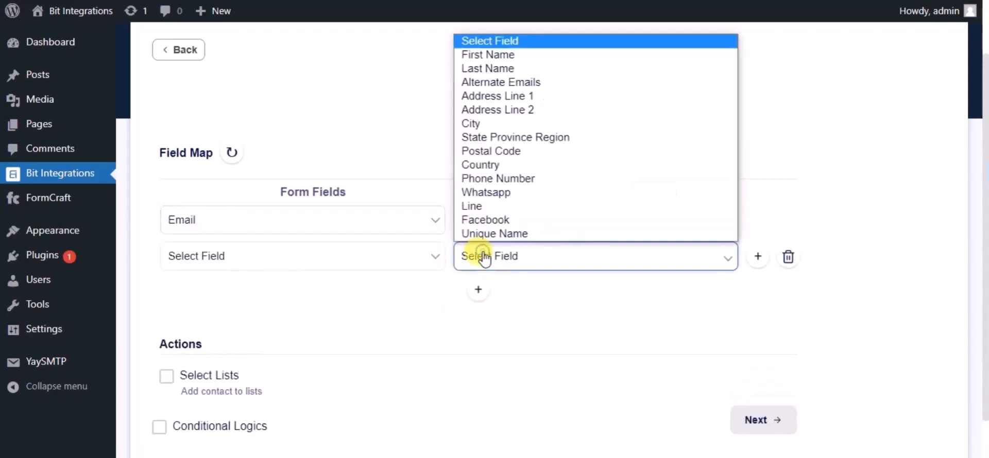
left_click(470, 55)
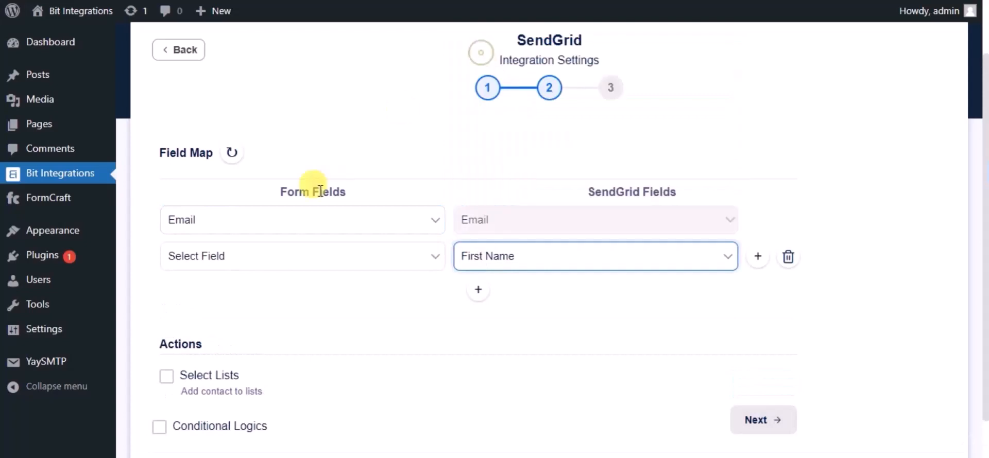
left_click(305, 254)
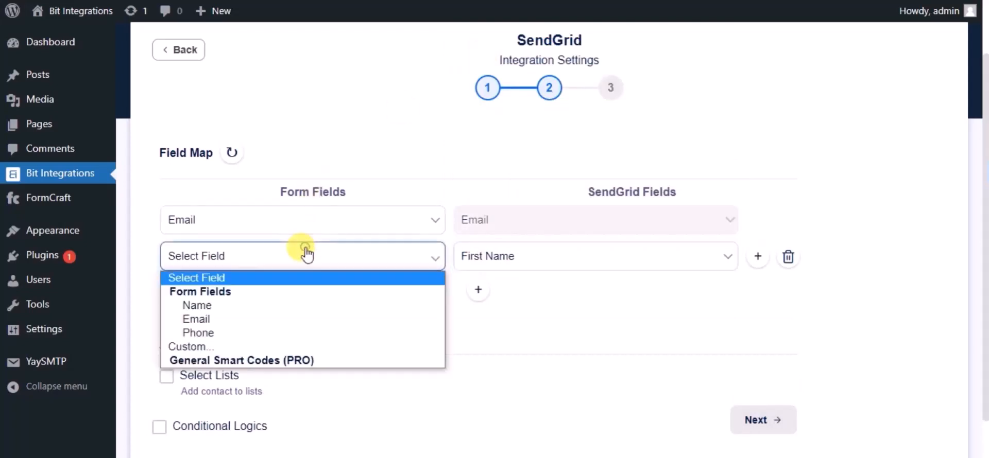
left_click(213, 307)
left_click(472, 298)
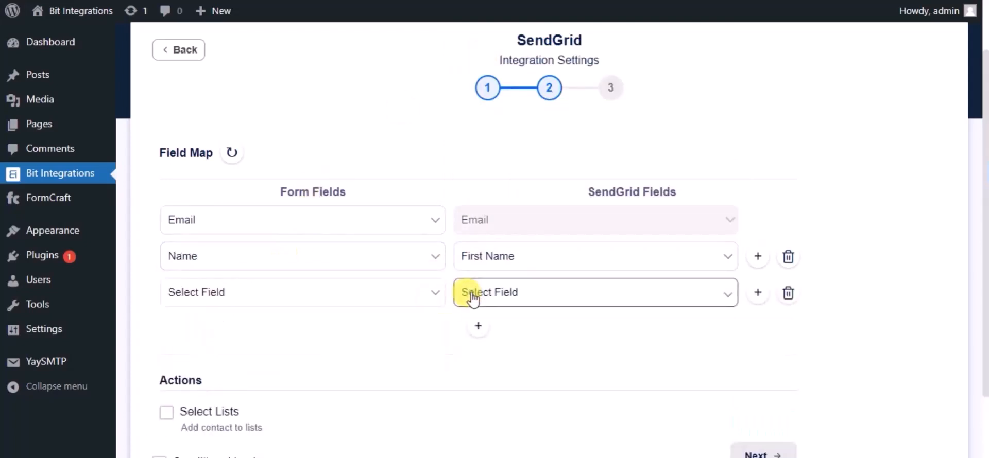
left_click(468, 295)
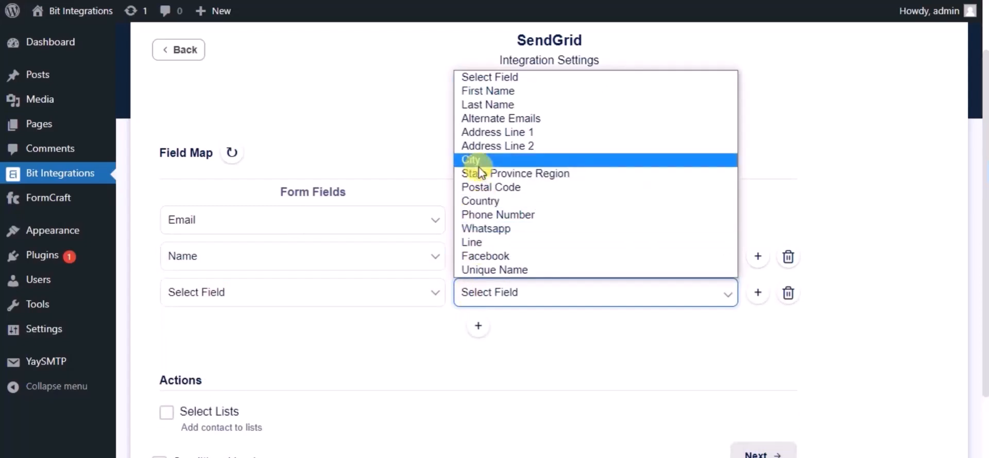
left_click(480, 215)
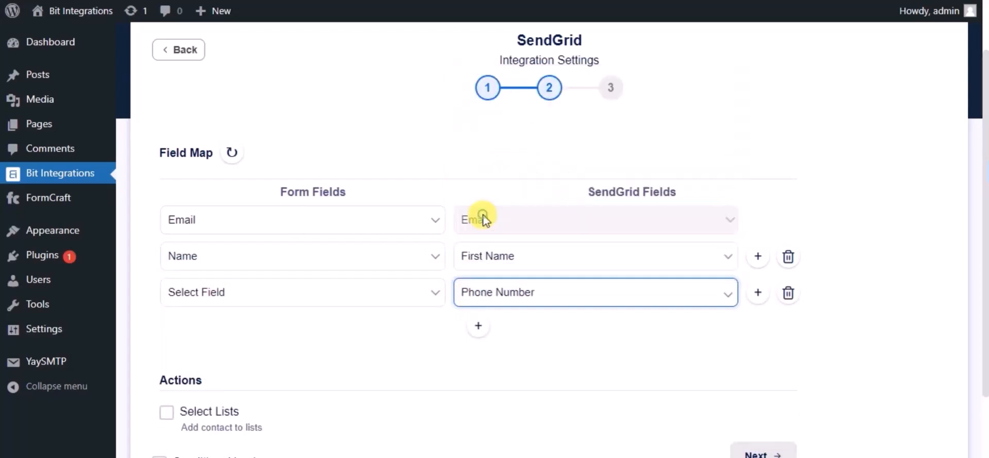
left_click(374, 300)
left_click(227, 365)
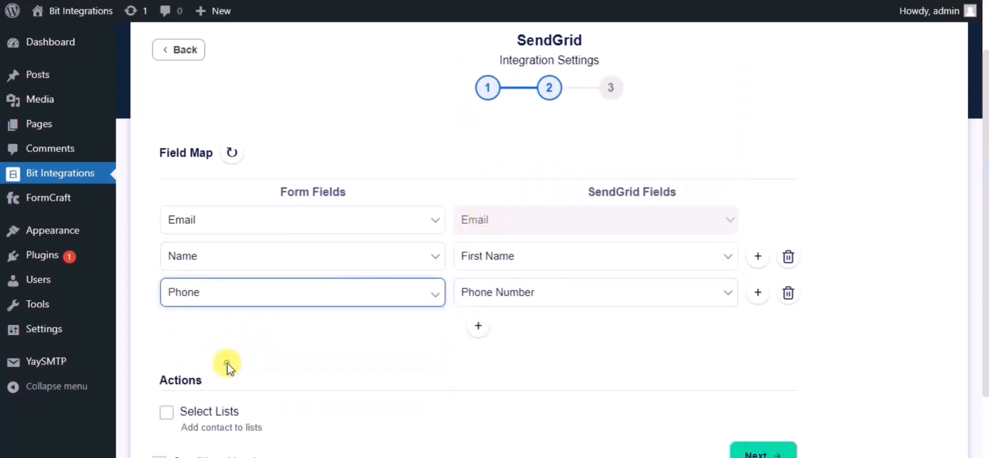
scroll(350, 335, "down", 2)
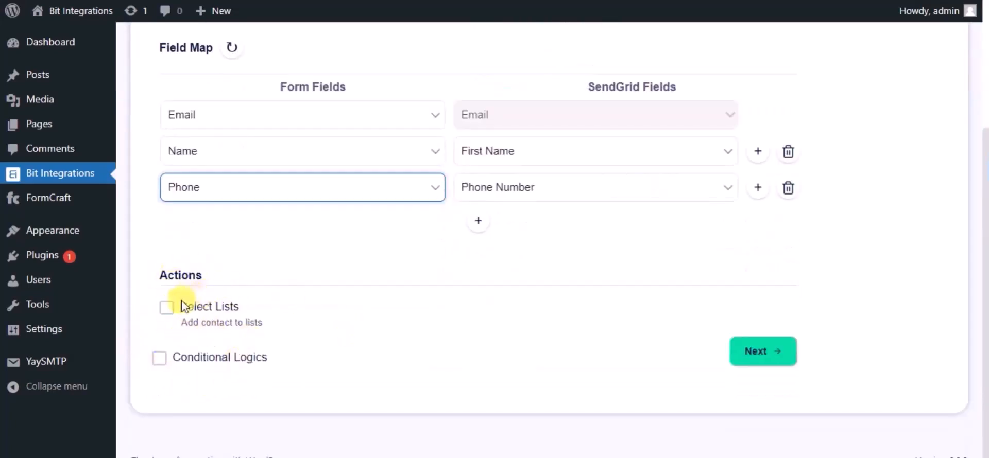
left_click(738, 361)
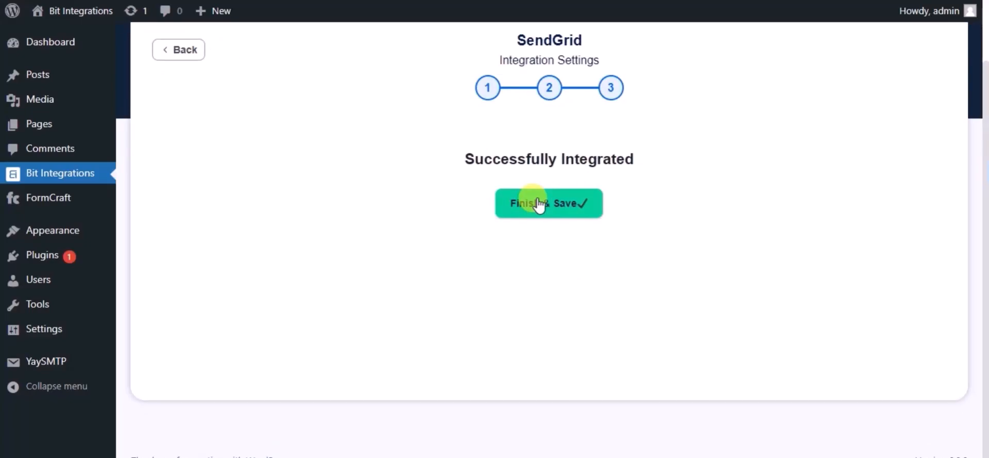
Finish and save the integration, then enter first name 'Bit Integrations' and a test e-mail in the contact form
left_click(538, 203)
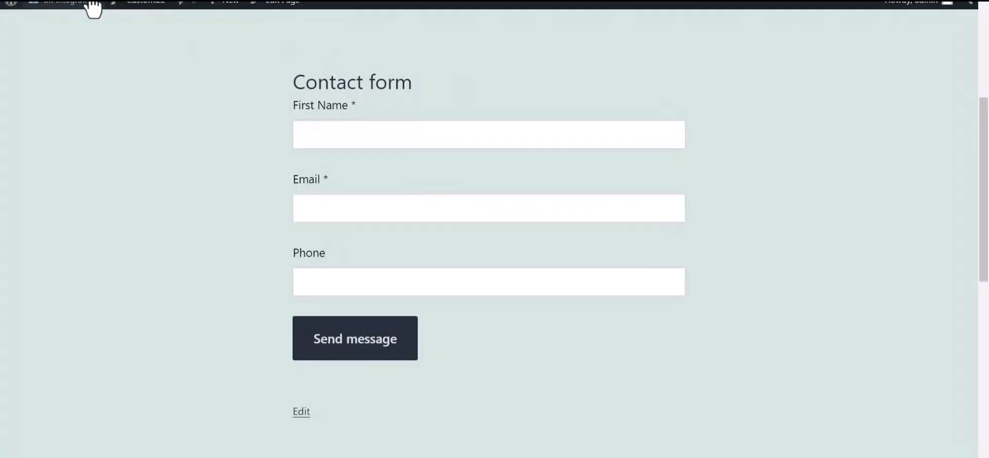
left_click(327, 139)
type("Bit Integrations")
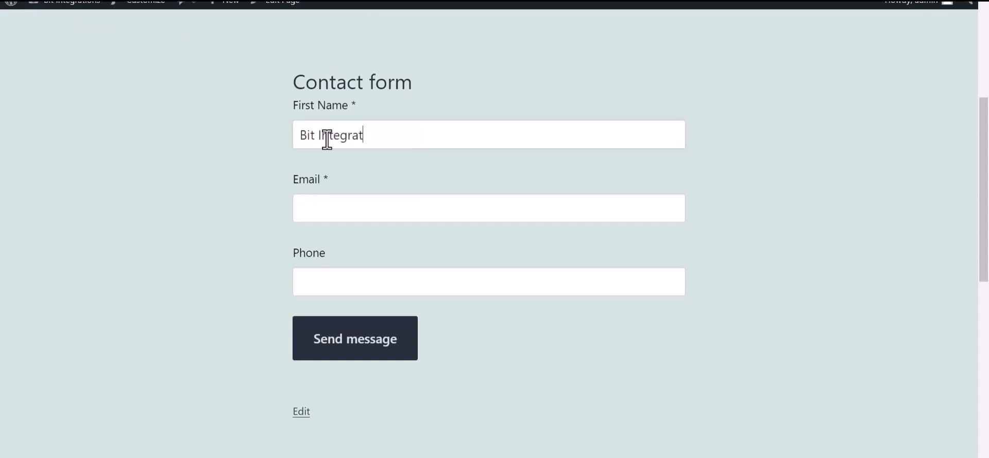
left_click(328, 211)
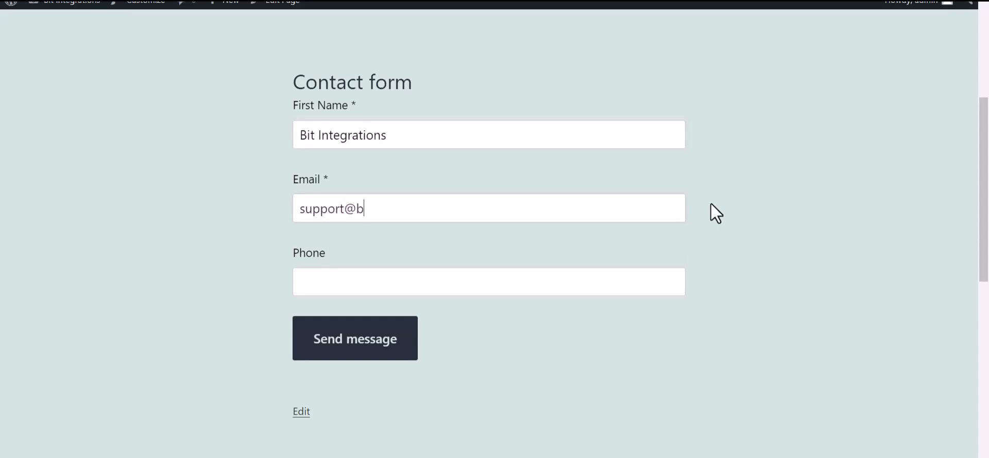
key("ctrl+plus")
Enter a phone number and submit the contact form, receiving the thank-you message
left_click(383, 317)
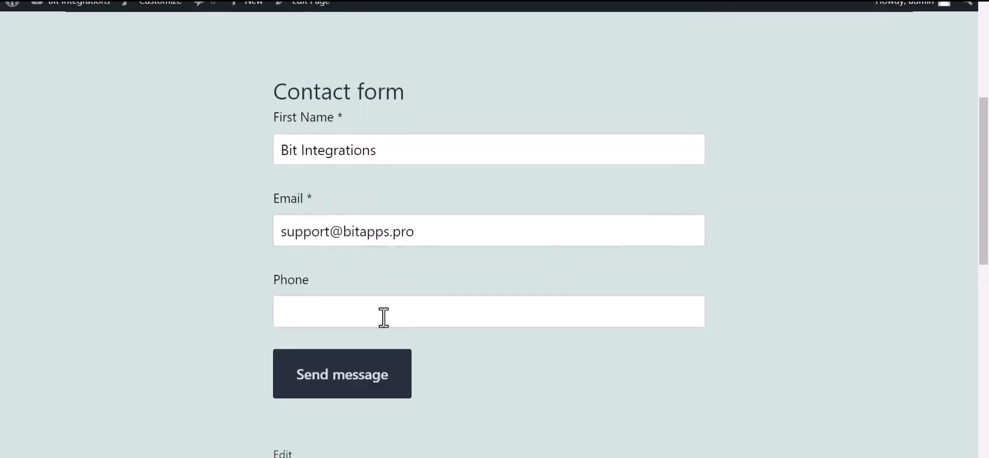
type("444555666")
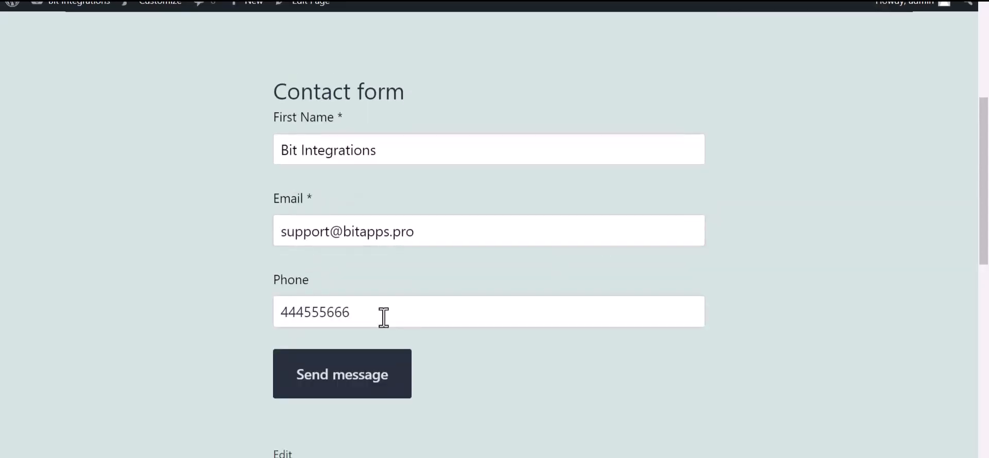
left_click(397, 360)
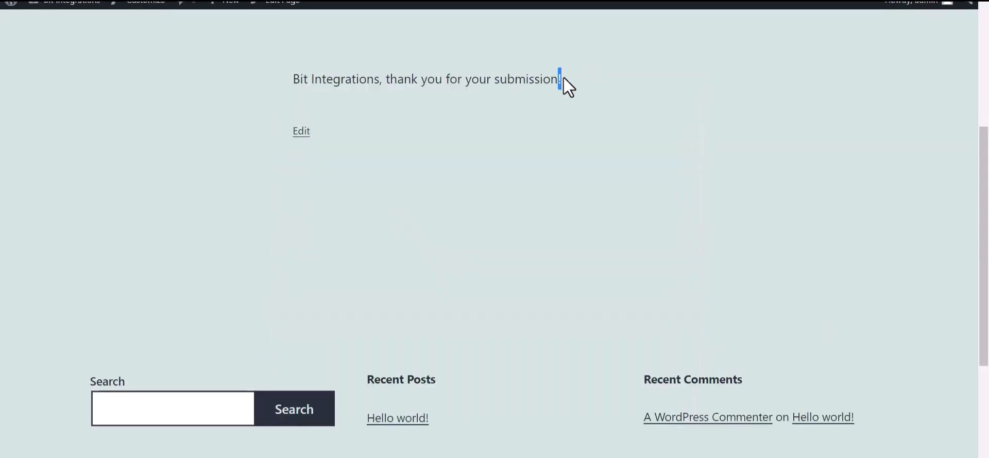
left_click_drag(564, 77, 389, 79)
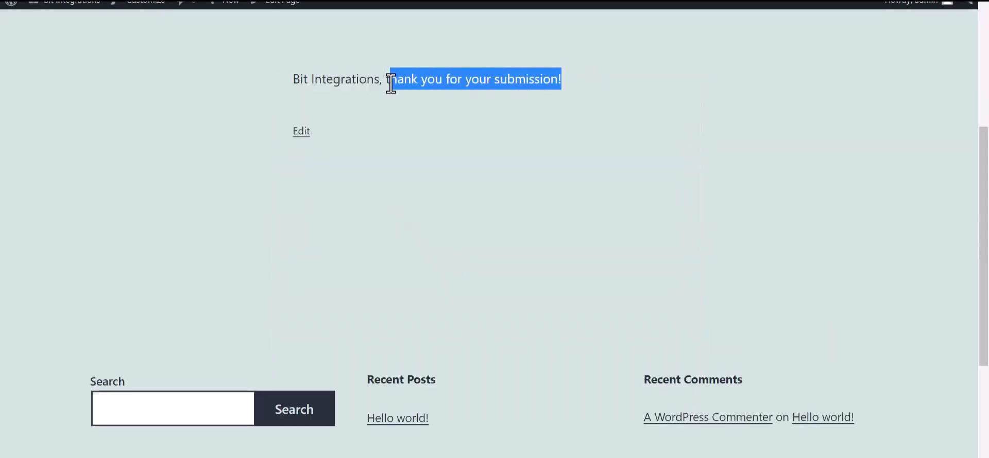
left_click(433, 183)
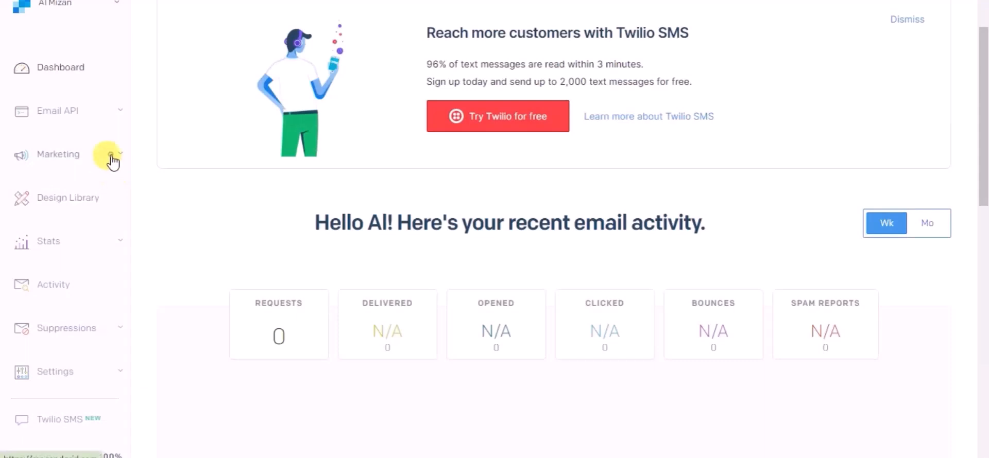
Open SendGrid's All Contacts list and check the new contact's First Name, e-mail and phone
left_click(112, 158)
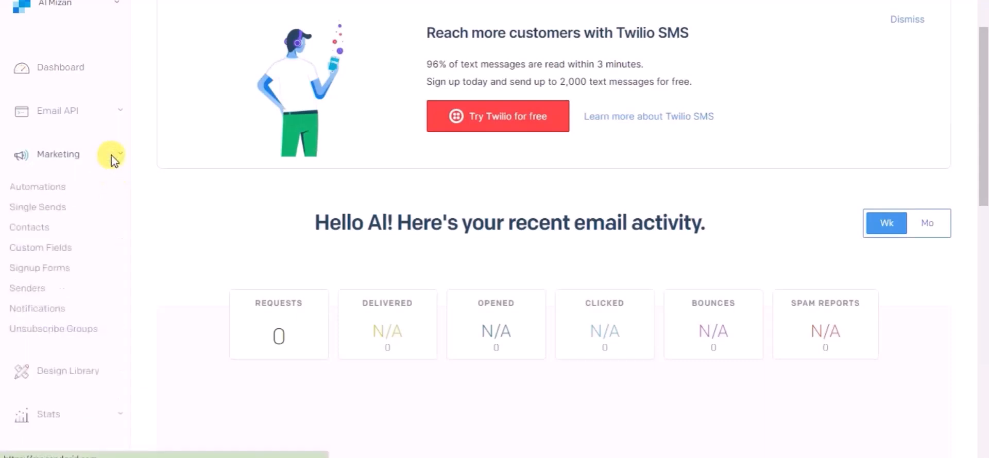
left_click(39, 227)
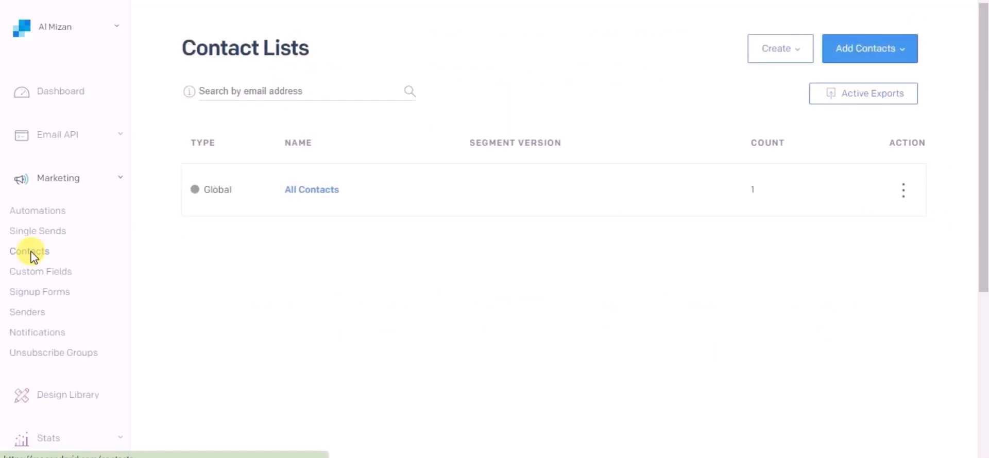
left_click(315, 190)
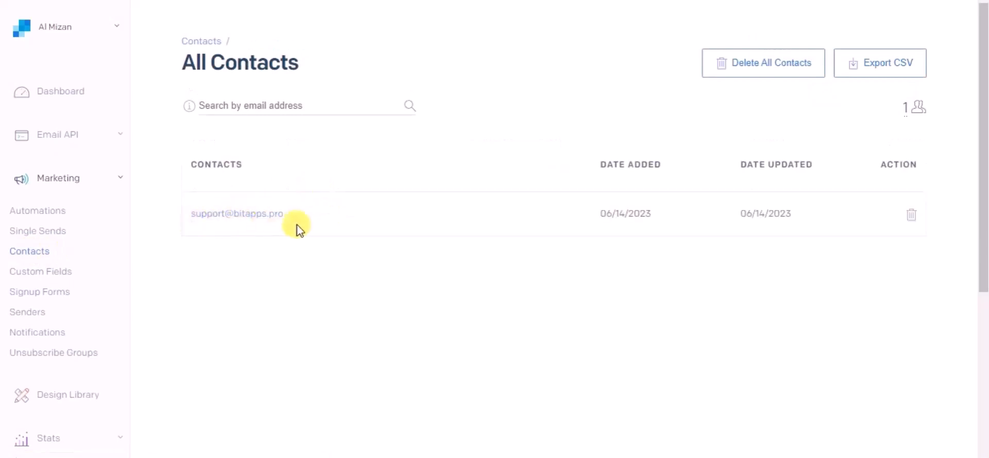
left_click(209, 221)
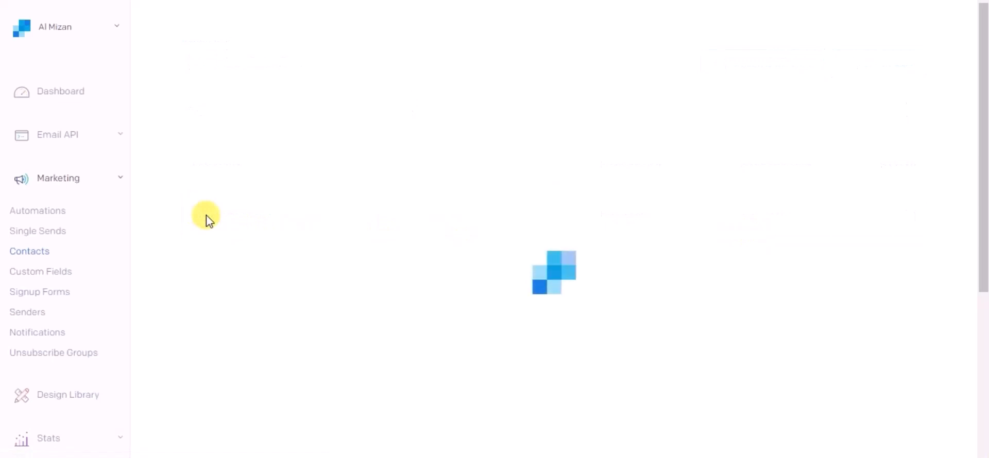
scroll(234, 294, "down", 1)
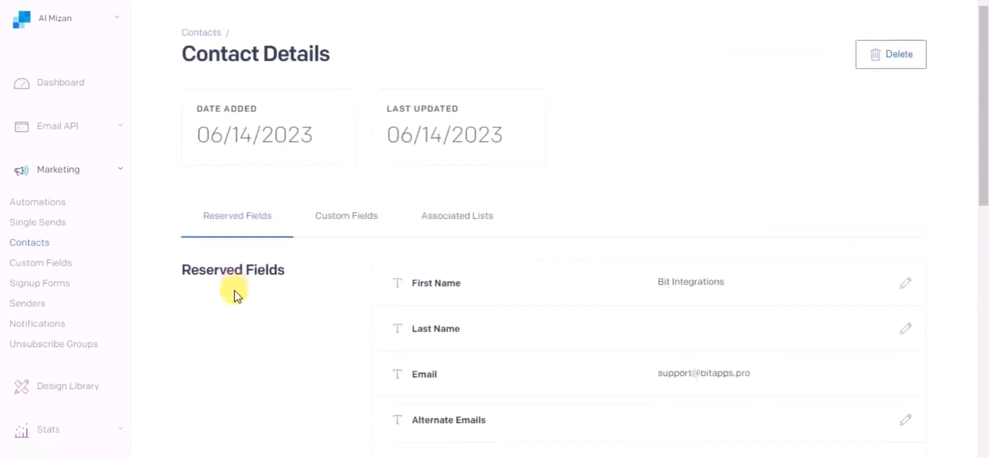
scroll(234, 296, "down", 1)
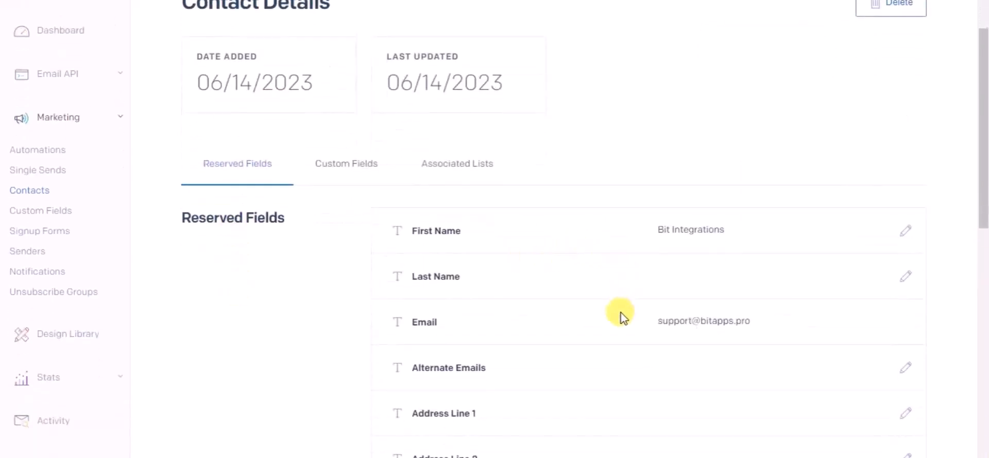
scroll(623, 318, "down", 8)
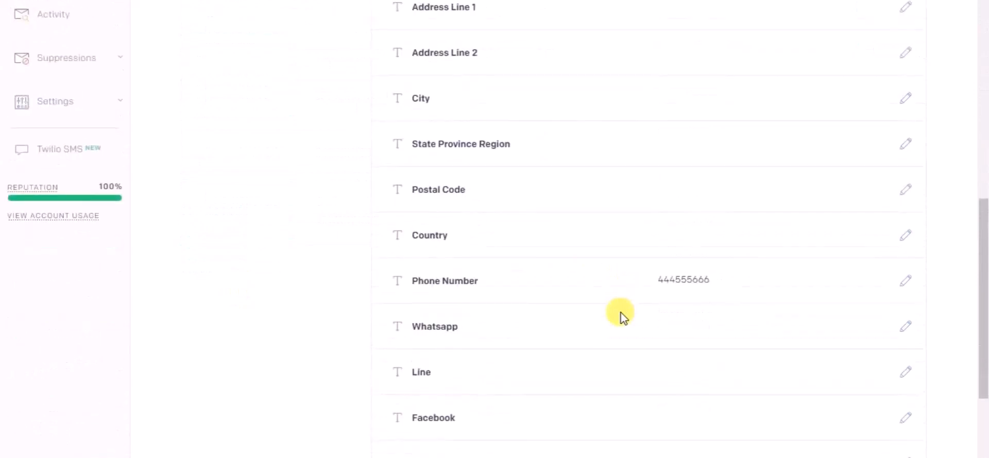